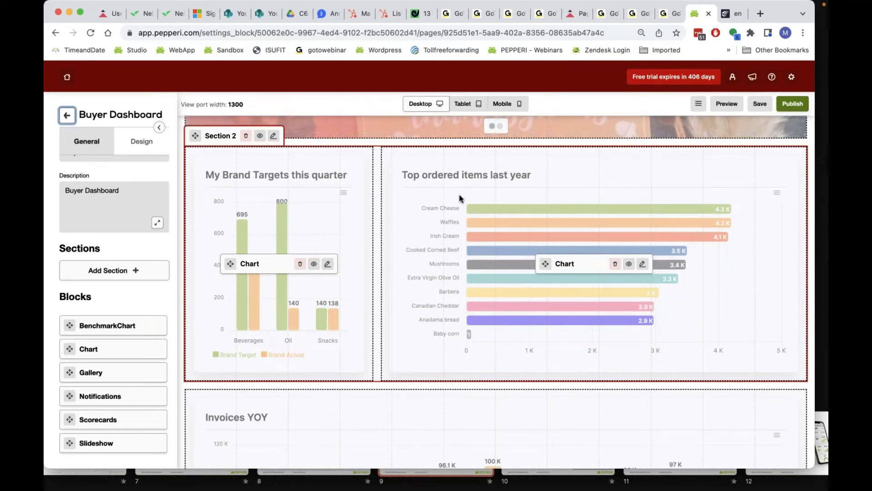
# Review the Buyer Dashboard's remaining charts, leave the page editor and open the profile mapping of the page slugs.
pyautogui.scroll(-4, 396, 352)
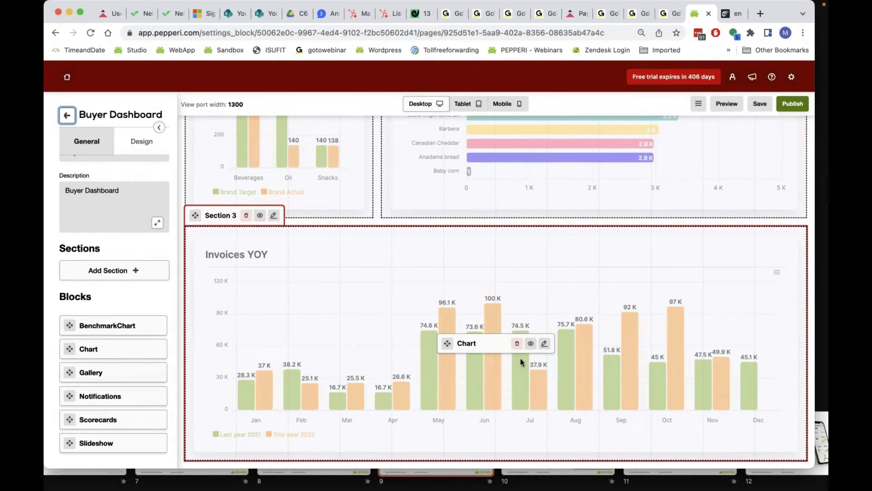
pyautogui.click(66, 116)
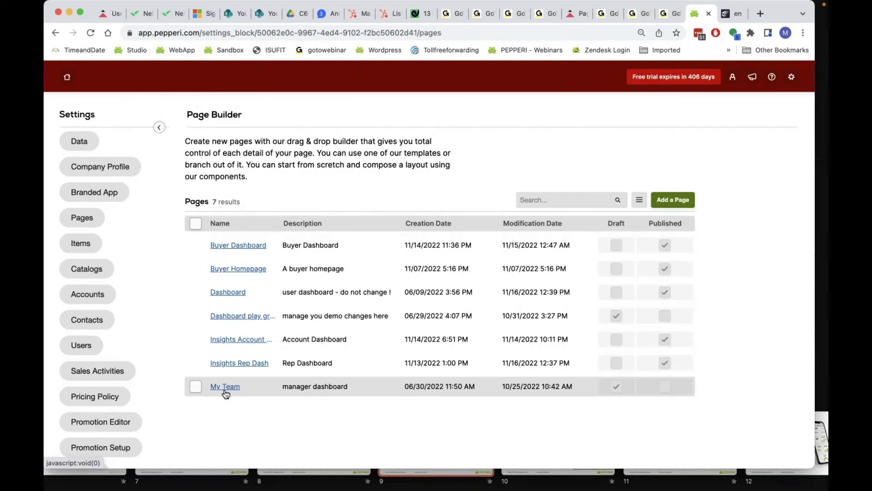
pyautogui.click(86, 218)
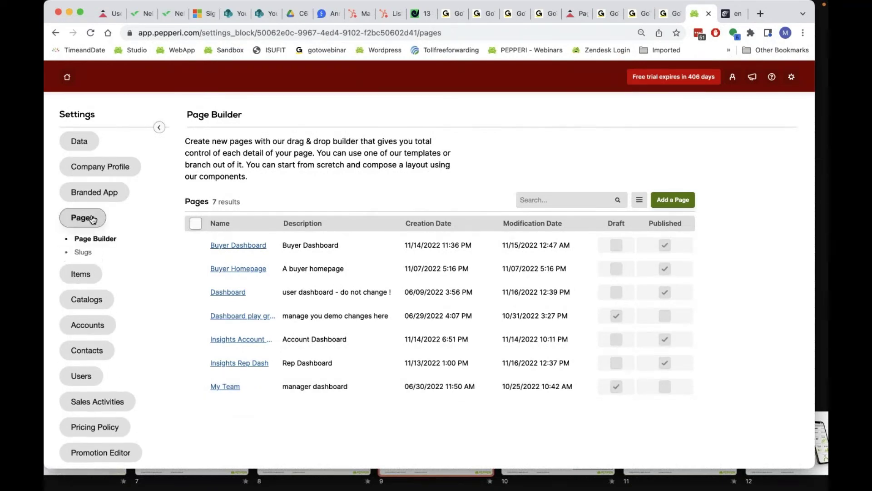
pyautogui.click(84, 252)
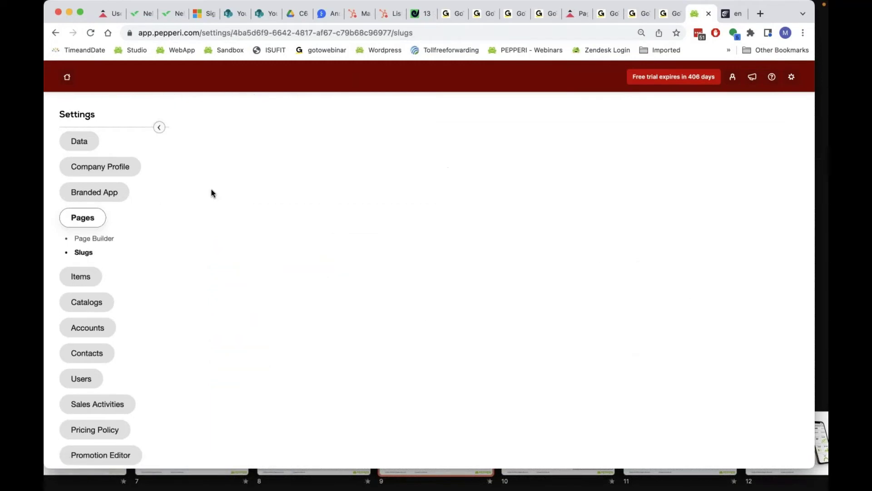
pyautogui.click(91, 33)
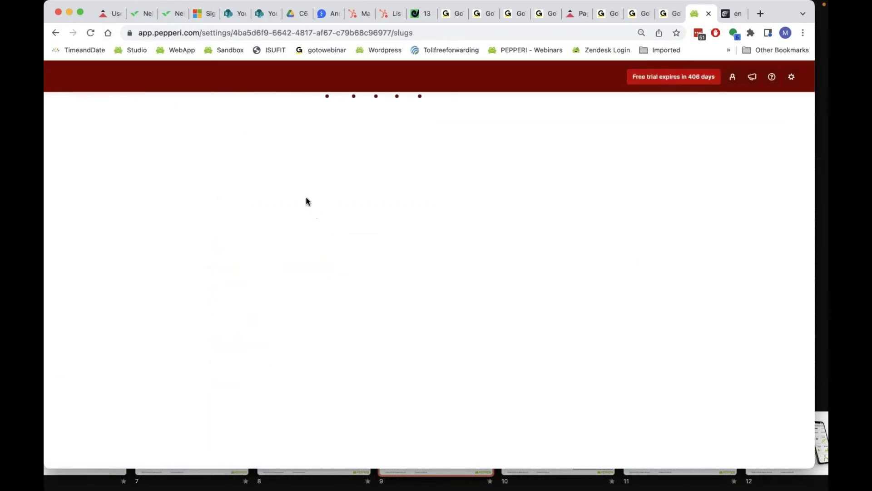
pyautogui.click(263, 145)
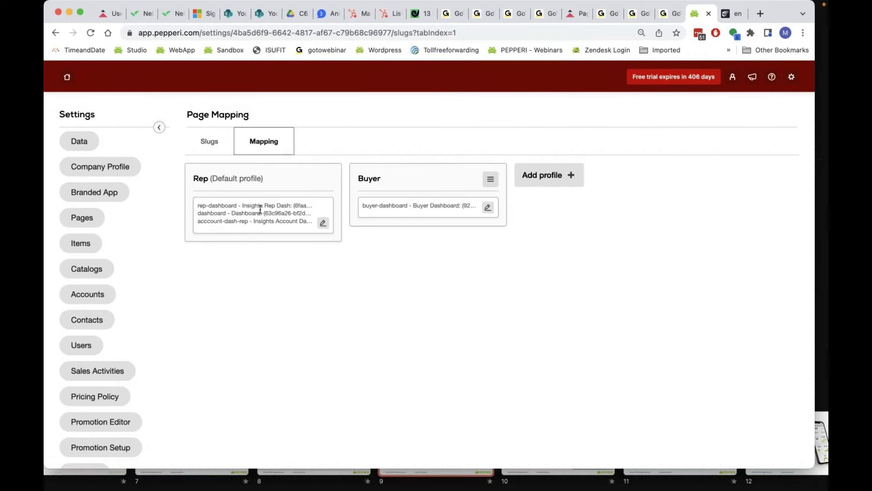
# Add the Sales Manager profile to the page mapping.
pyautogui.click(550, 177)
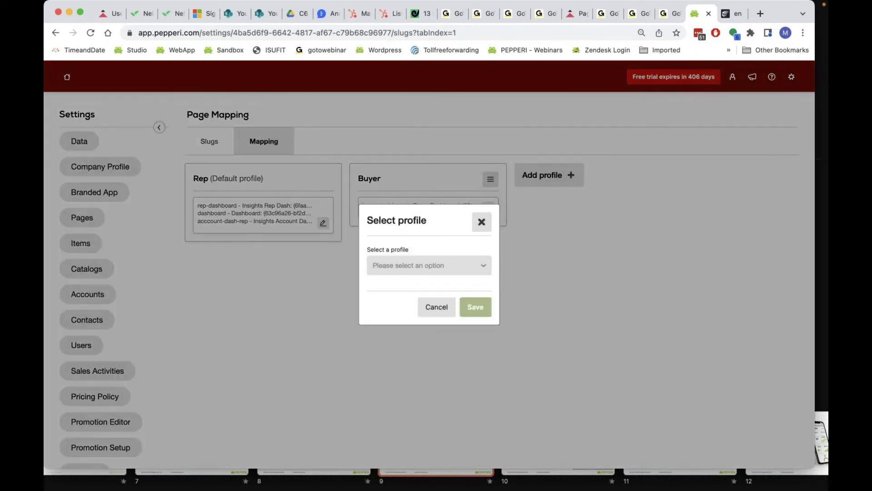
pyautogui.click(466, 264)
pyautogui.scroll(-3, 420, 343)
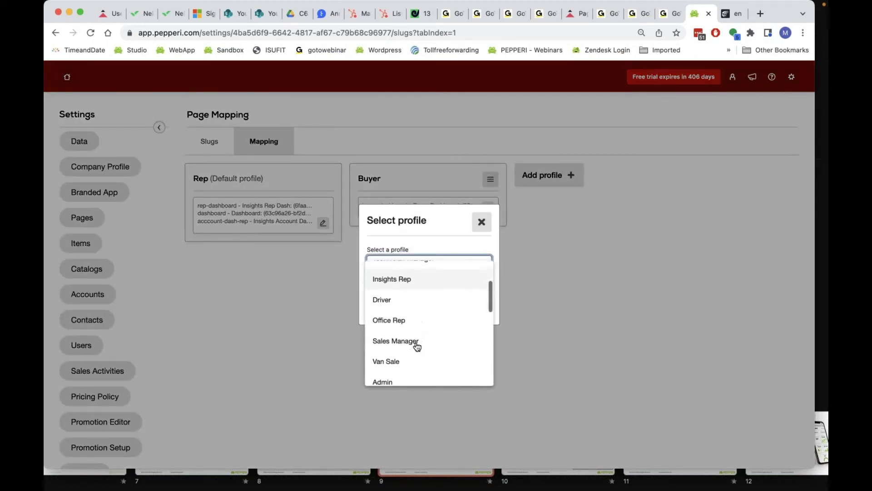
pyautogui.click(416, 338)
pyautogui.click(479, 305)
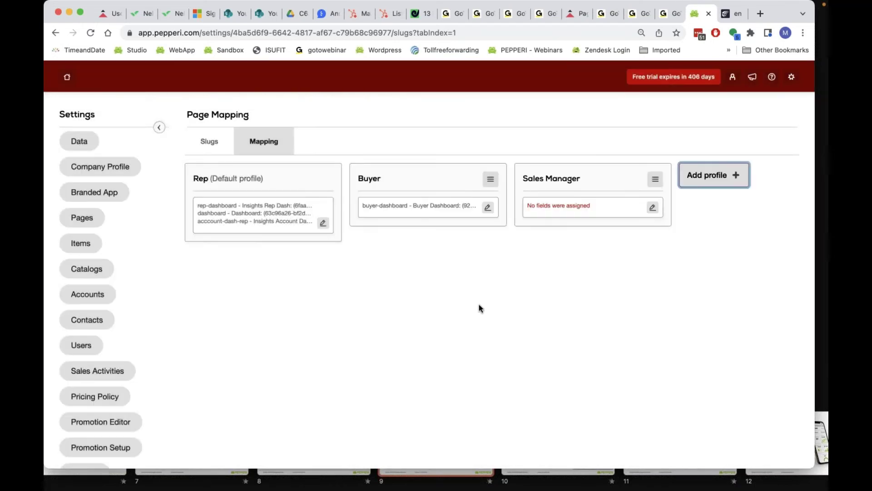
# Map the dashboard slug to the Dashboard page for the Sales Manager profile, and discard the mapping without saving.
pyautogui.click(652, 208)
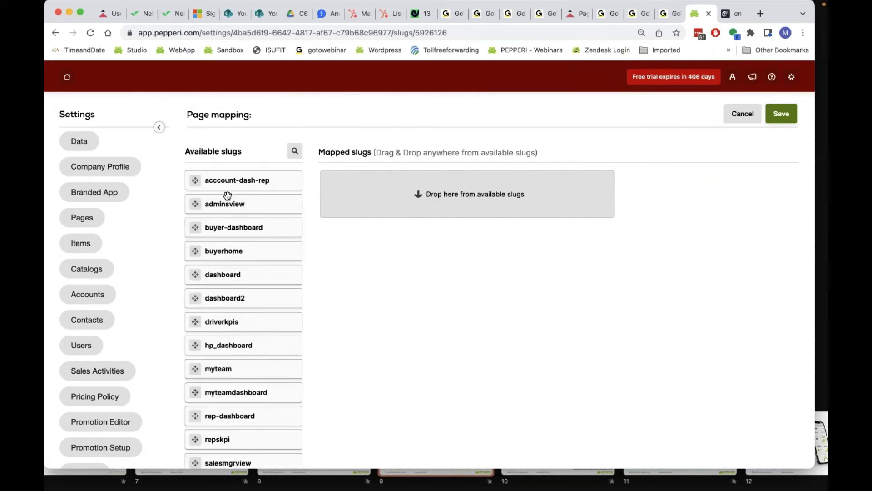
pyautogui.scroll(-1, 237, 290)
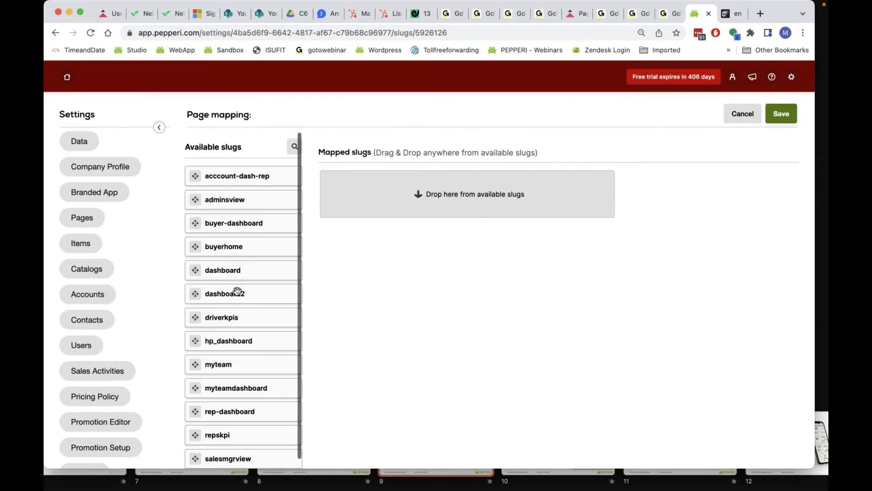
pyautogui.moveTo(189, 272); pyautogui.dragTo(427, 191)
pyautogui.click(529, 200)
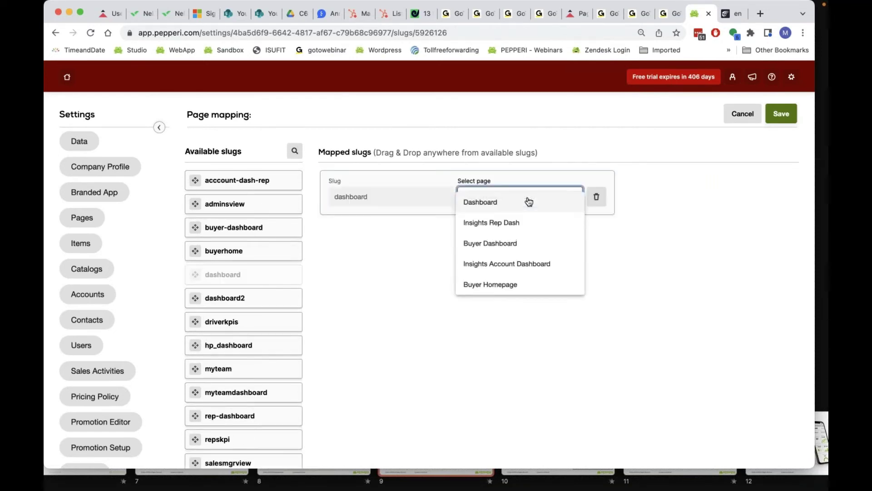
pyautogui.click(525, 203)
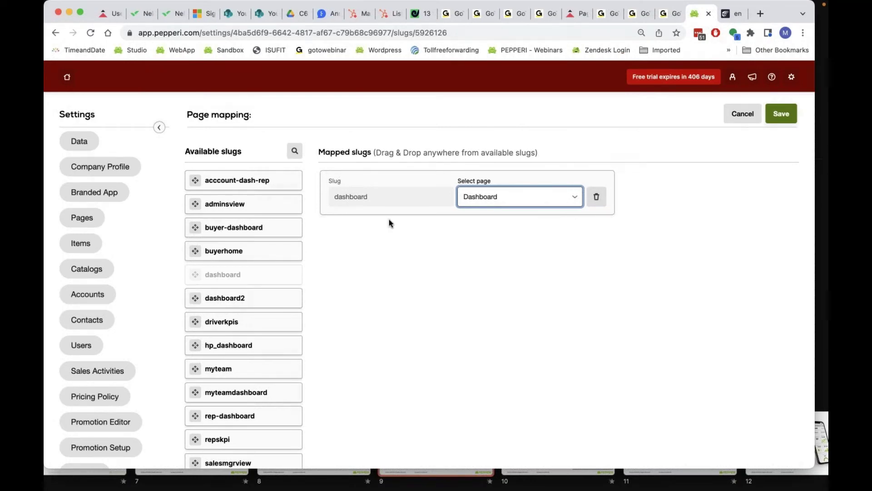
pyautogui.click(745, 116)
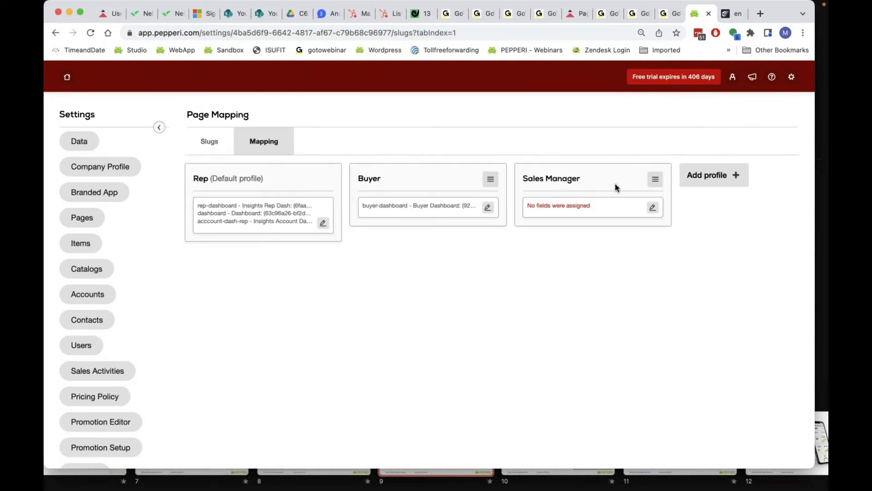
# Delete the Sales Manager profile from the page mapping.
pyautogui.click(654, 179)
pyautogui.click(658, 201)
pyautogui.click(468, 296)
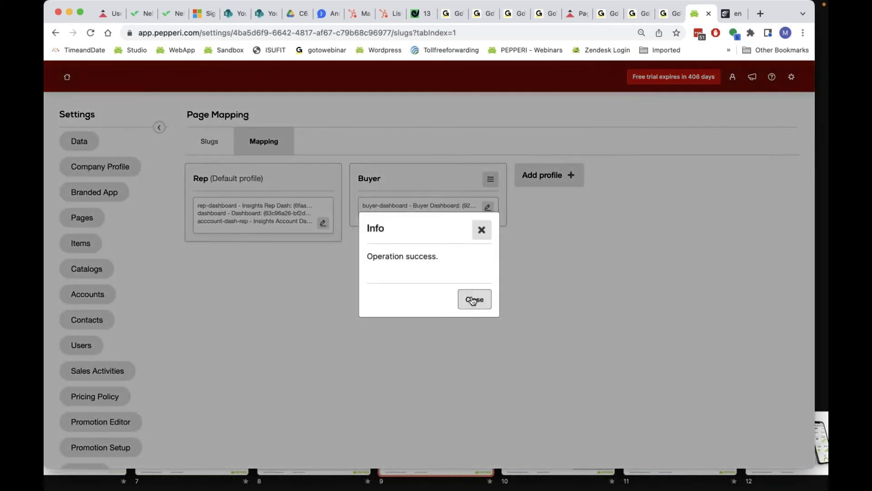
pyautogui.click(474, 299)
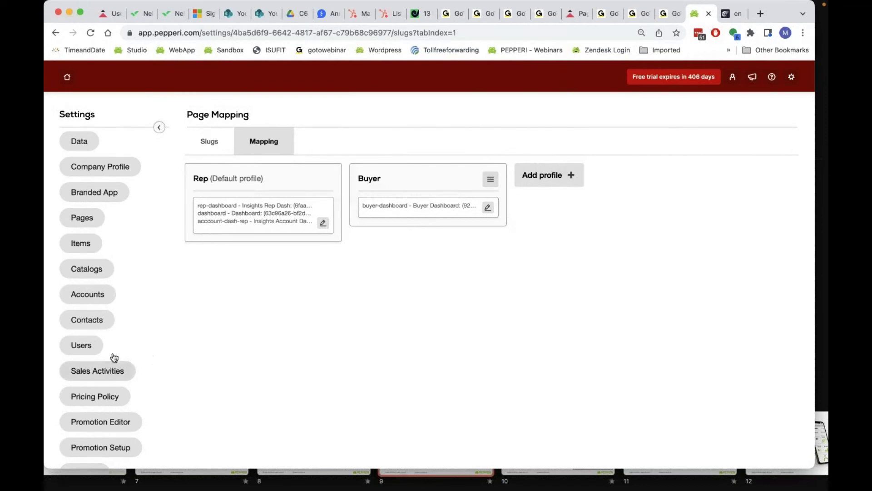
# Open the Best selling products query from the Insights data queries.
pyautogui.click(85, 218)
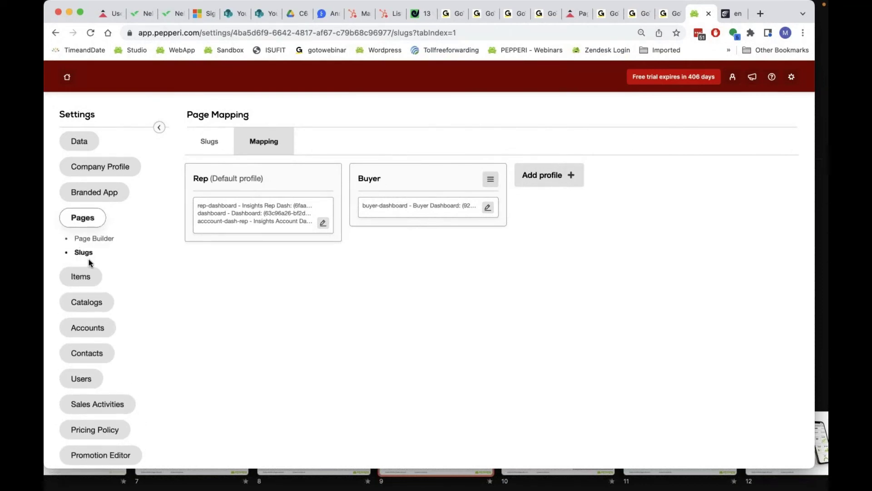
pyautogui.scroll(-3, 89, 360)
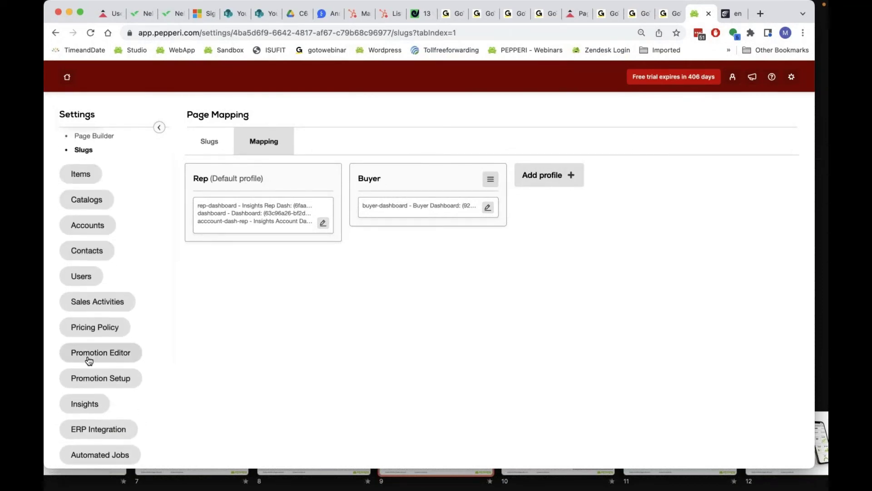
pyautogui.click(91, 402)
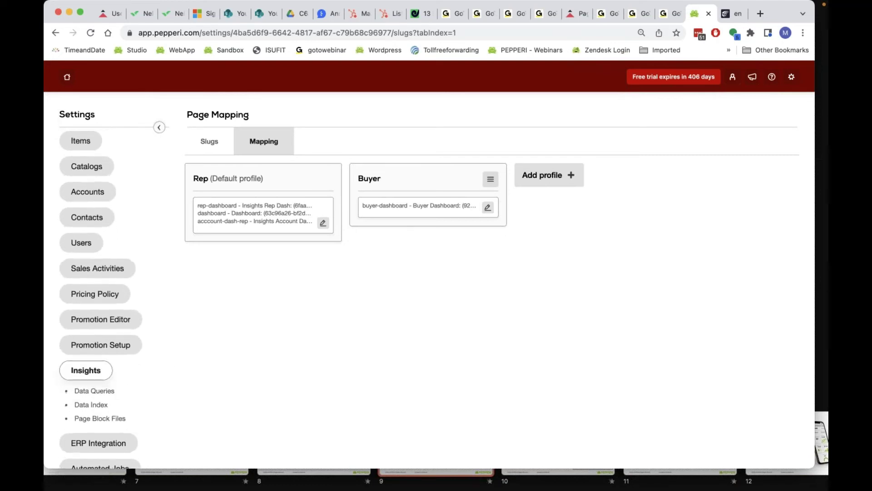
pyautogui.click(89, 391)
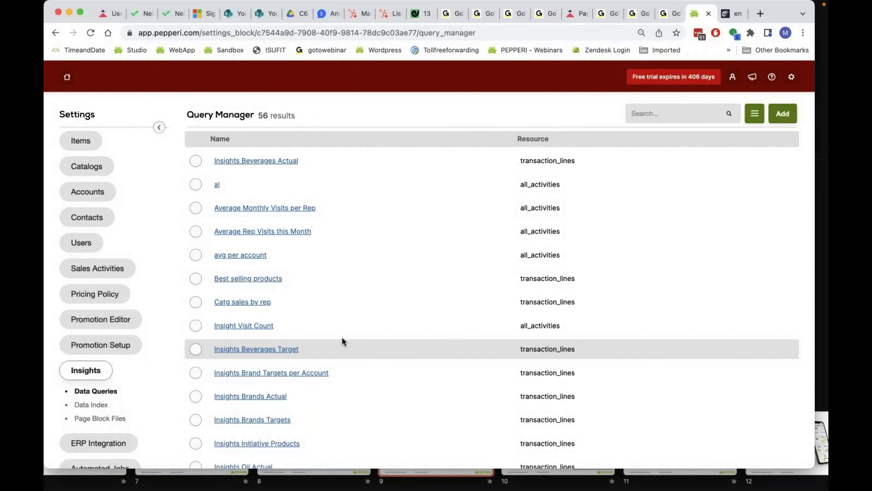
pyautogui.scroll(-3, 342, 341)
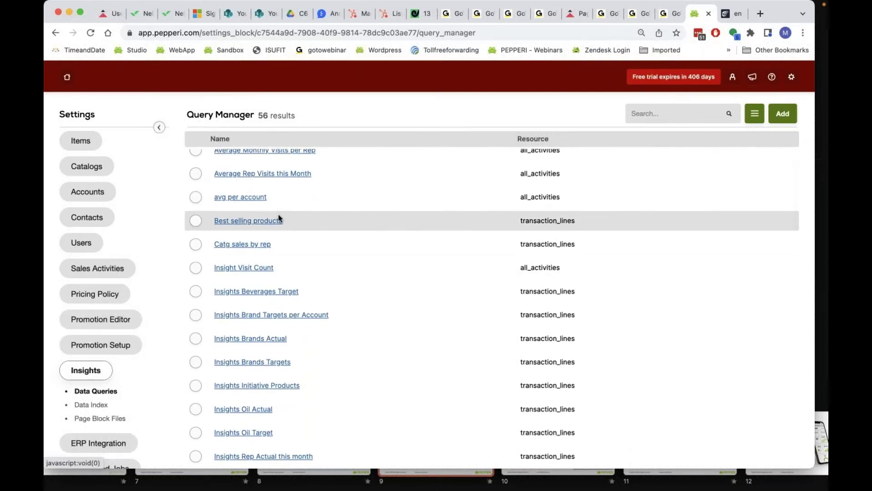
pyautogui.click(280, 220)
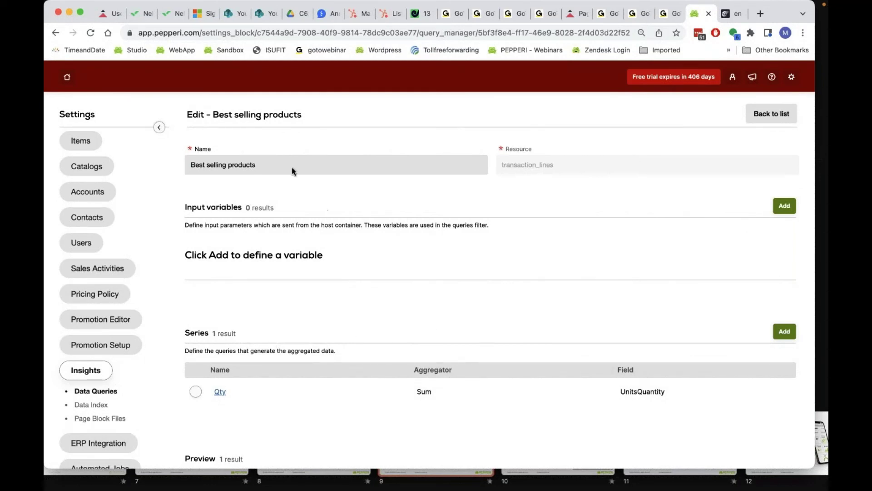
# Examine the query's name, resource, series definition and preview data.
pyautogui.moveTo(191, 164); pyautogui.dragTo(253, 164)
pyautogui.click(523, 171)
pyautogui.scroll(-3, 545, 325)
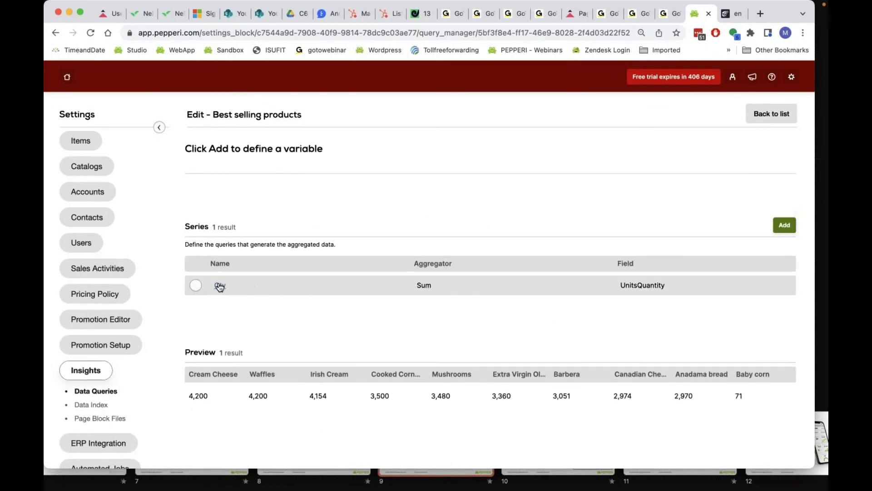
pyautogui.doubleClick(202, 226)
pyautogui.click(222, 225)
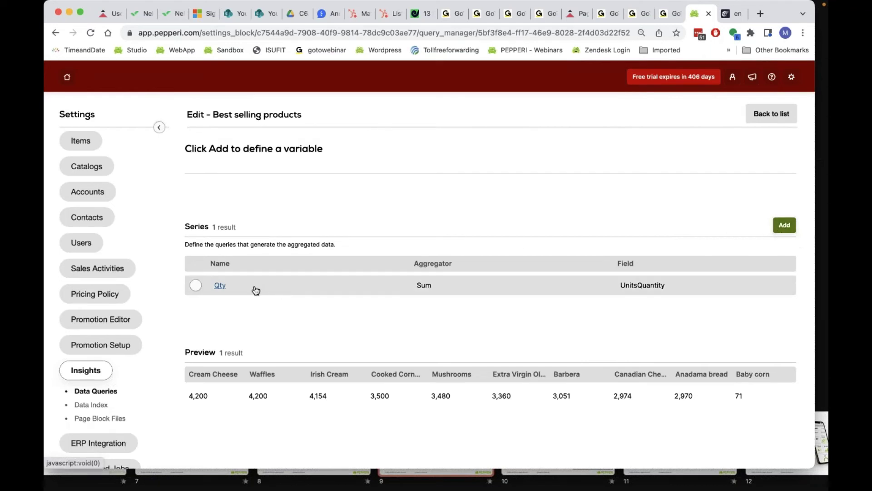
# Open the Qty series for editing and review the available aggregators and aggregated fields, keeping Sum and UnitsQuantity.
pyautogui.click(220, 285)
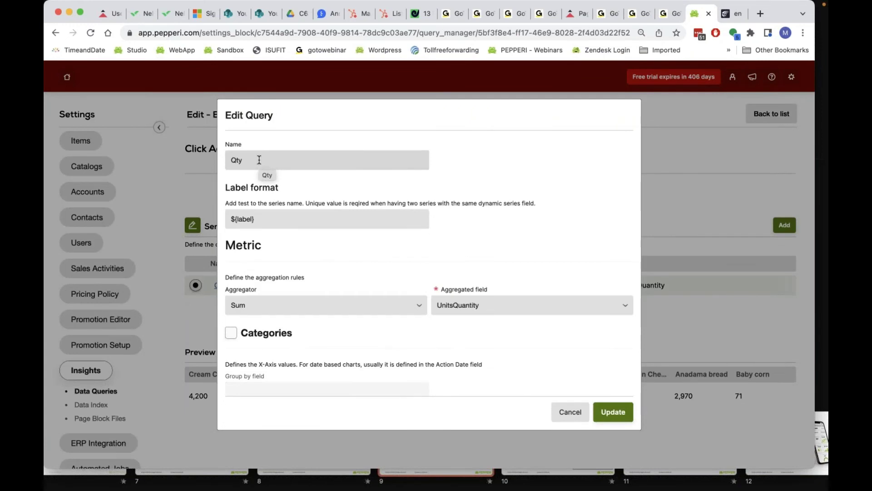
pyautogui.scroll(-3, 313, 294)
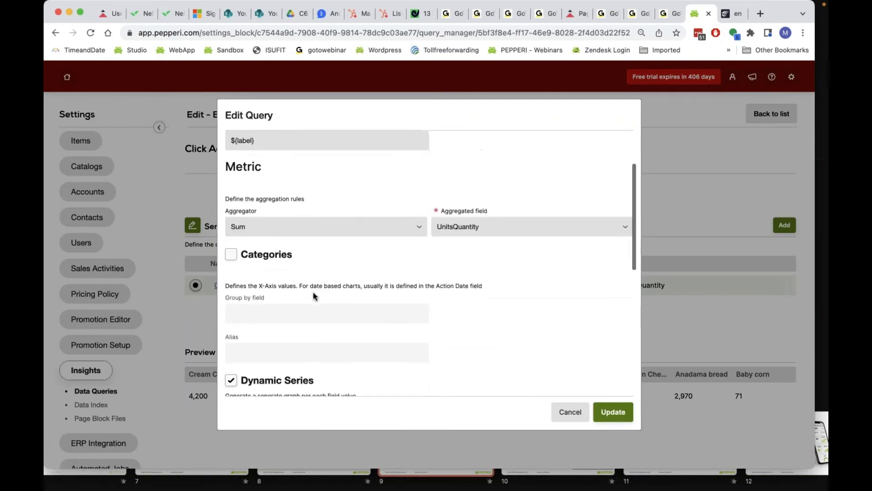
pyautogui.click(302, 227)
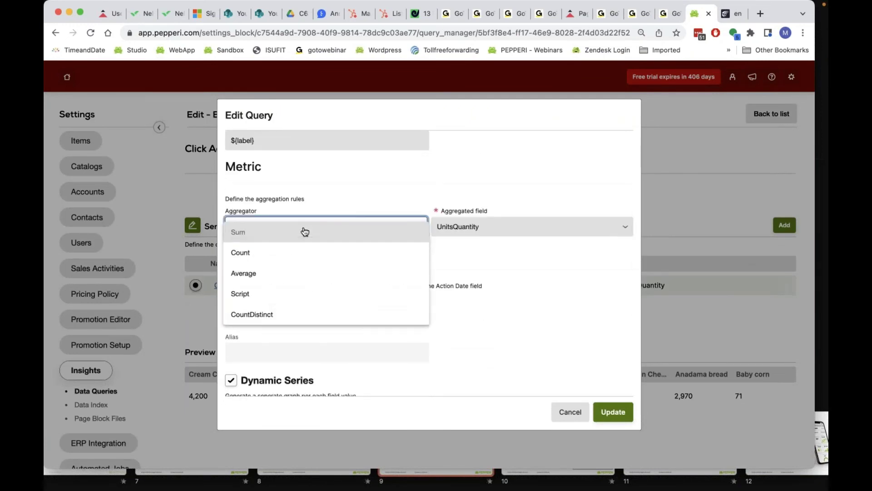
pyautogui.click(452, 226)
pyautogui.click(452, 226)
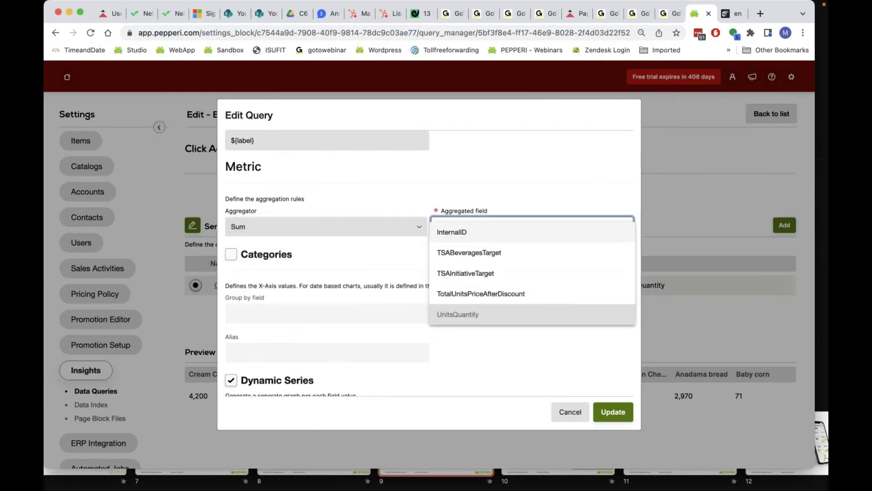
pyautogui.click(382, 255)
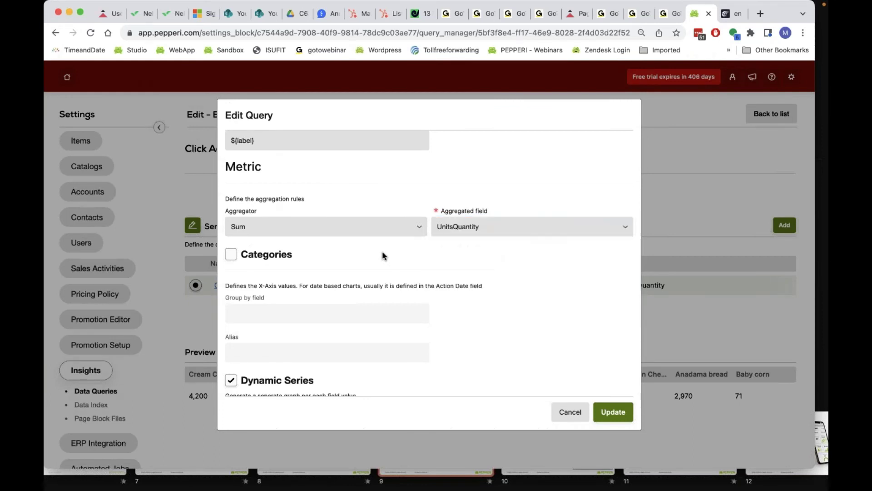
# Enable Categories for the Qty series, inspect the group-by field options, and disable Categories again.
pyautogui.scroll(-1, 397, 280)
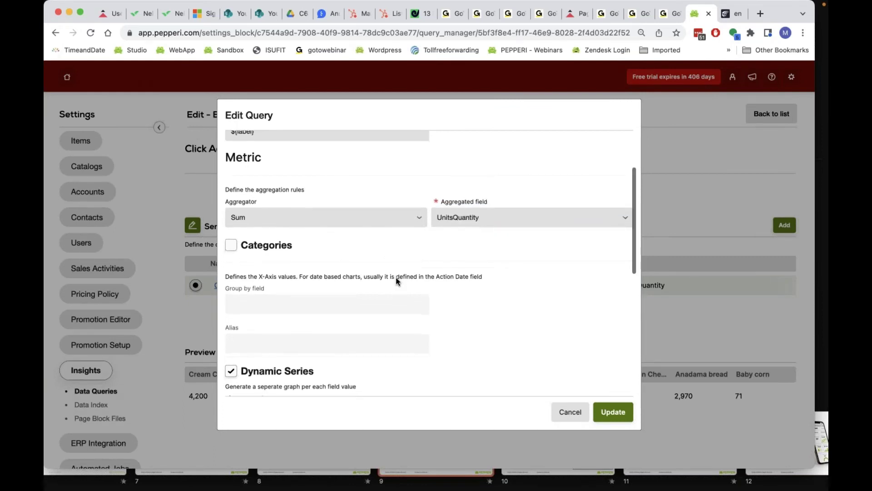
pyautogui.click(231, 245)
pyautogui.click(272, 303)
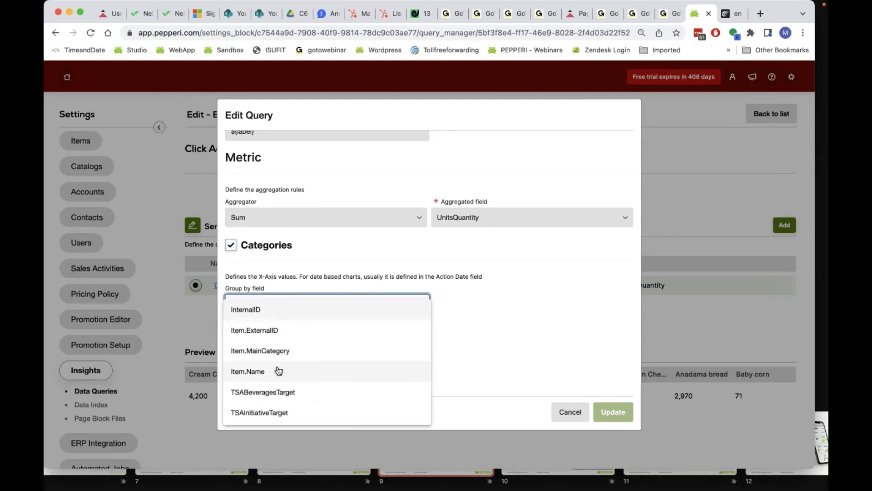
pyautogui.click(243, 245)
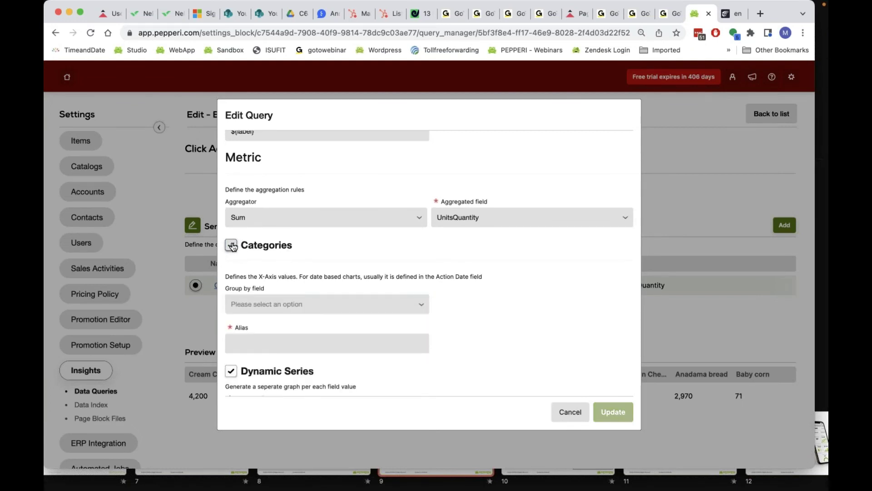
pyautogui.click(232, 245)
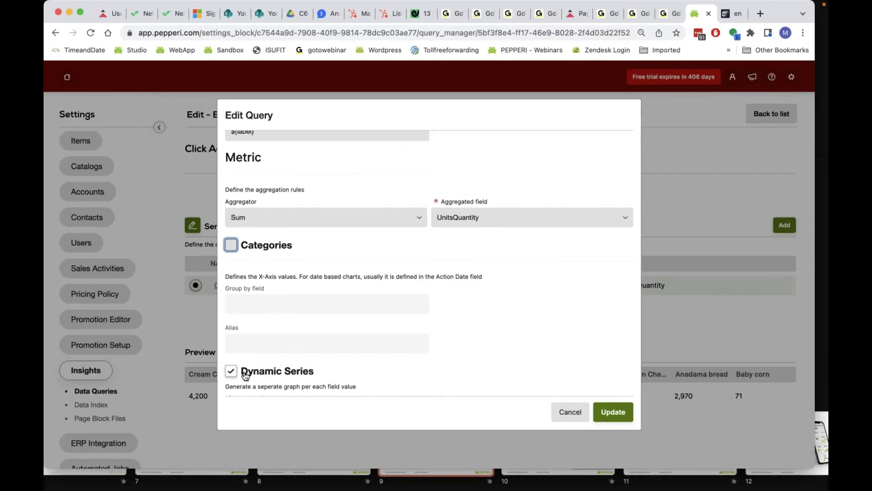
# Enable Categories for the Qty series again and review the available group-by fields.
pyautogui.scroll(-2, 245, 376)
pyautogui.scroll(-1, 245, 375)
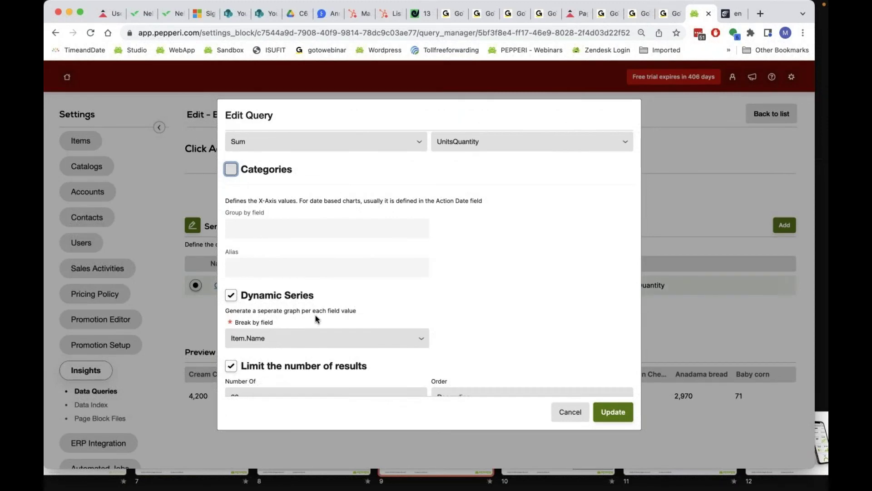
pyautogui.click(231, 169)
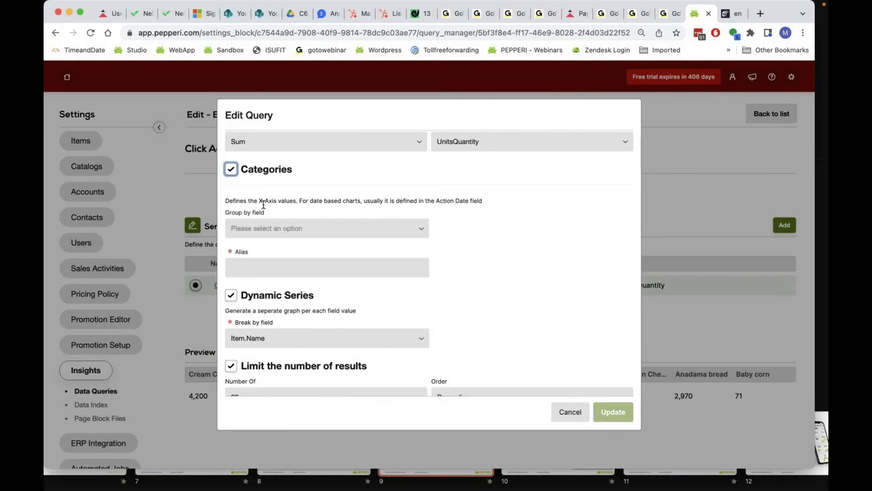
pyautogui.click(283, 230)
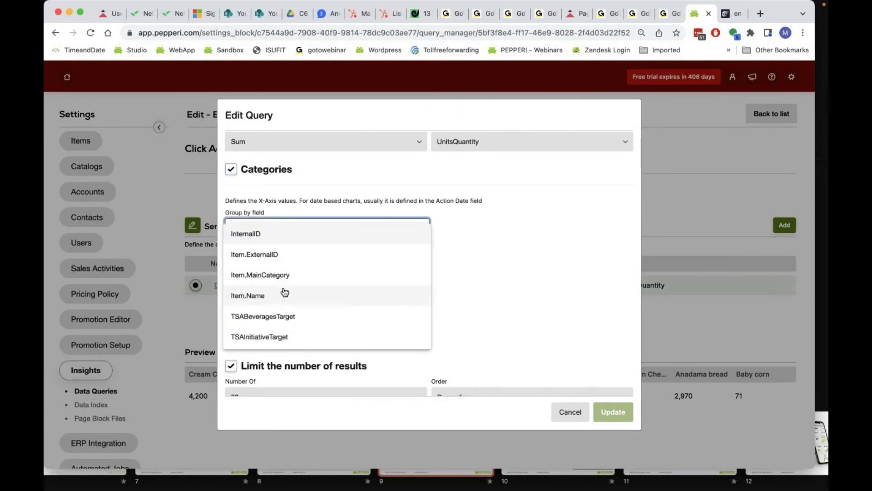
pyautogui.click(254, 185)
pyautogui.moveTo(265, 212); pyautogui.dragTo(217, 213)
pyautogui.click(270, 195)
# Limit the number of results for the Qty series to 10.
pyautogui.scroll(-5, 323, 284)
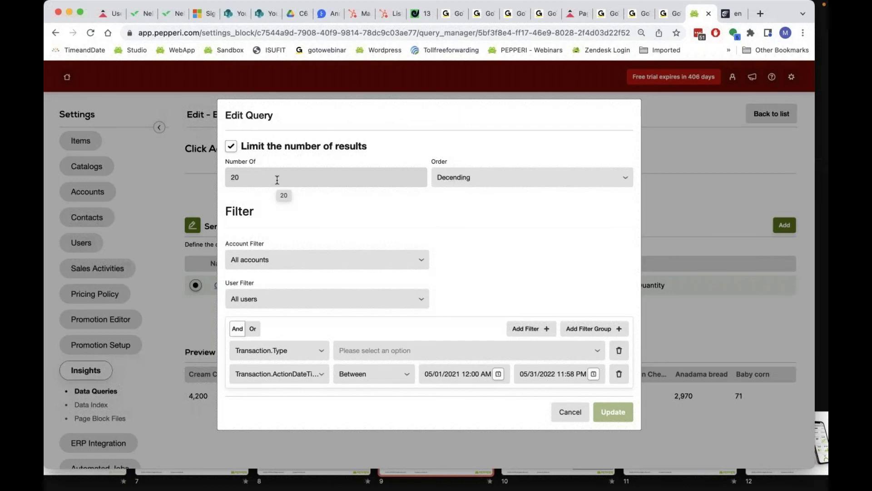
pyautogui.doubleClick(251, 181)
pyautogui.write('10')
pyautogui.click(296, 217)
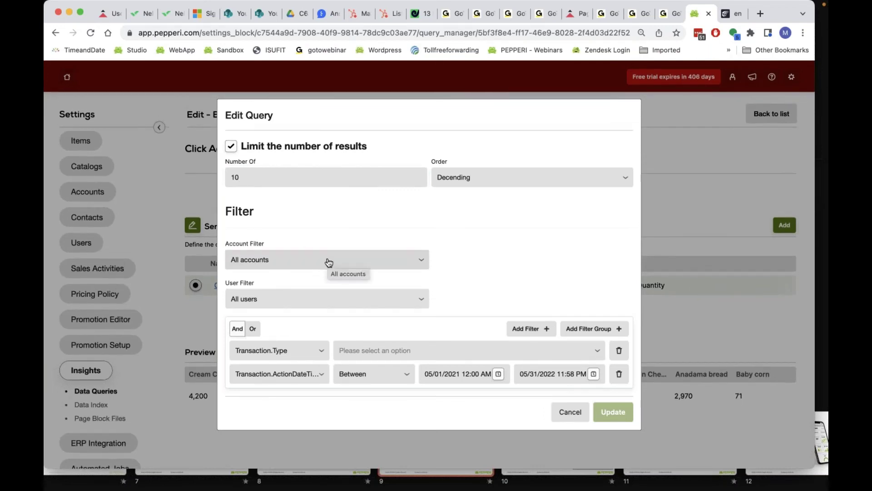
# Try the Assgined_Accounts account filter, restore All accounts, and review the user filter options.
pyautogui.click(264, 260)
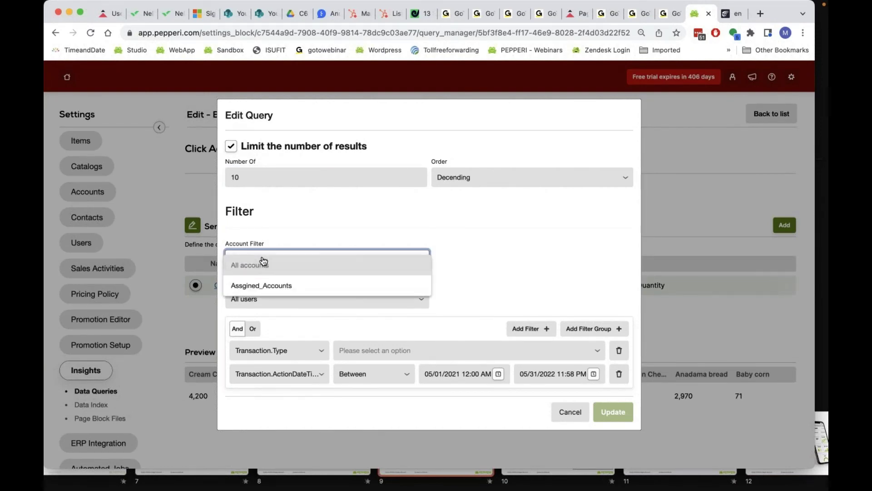
pyautogui.click(274, 286)
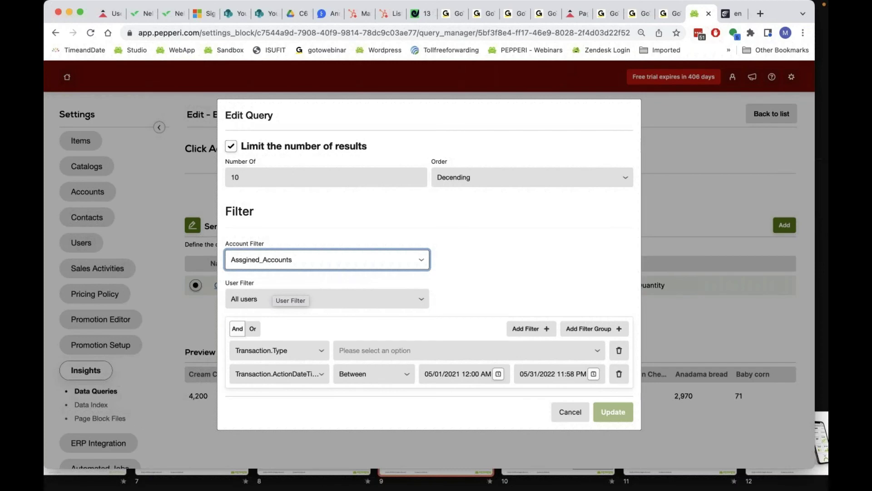
pyautogui.click(275, 269)
pyautogui.click(276, 270)
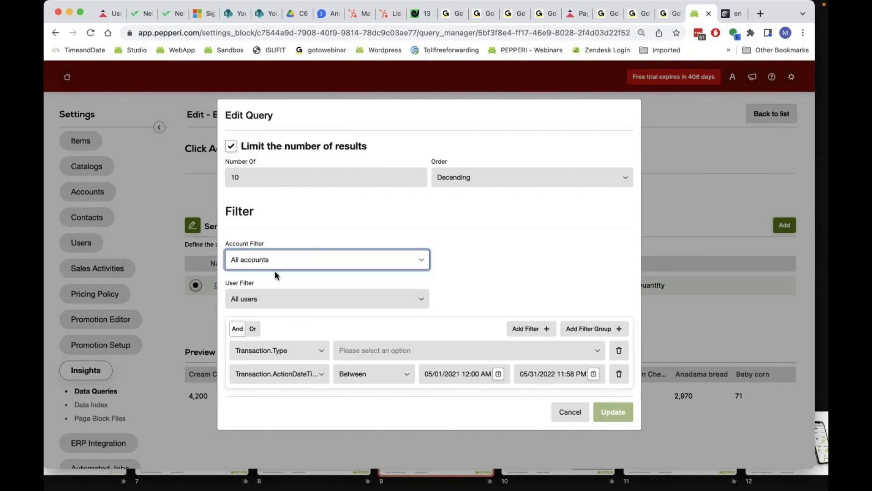
pyautogui.click(276, 298)
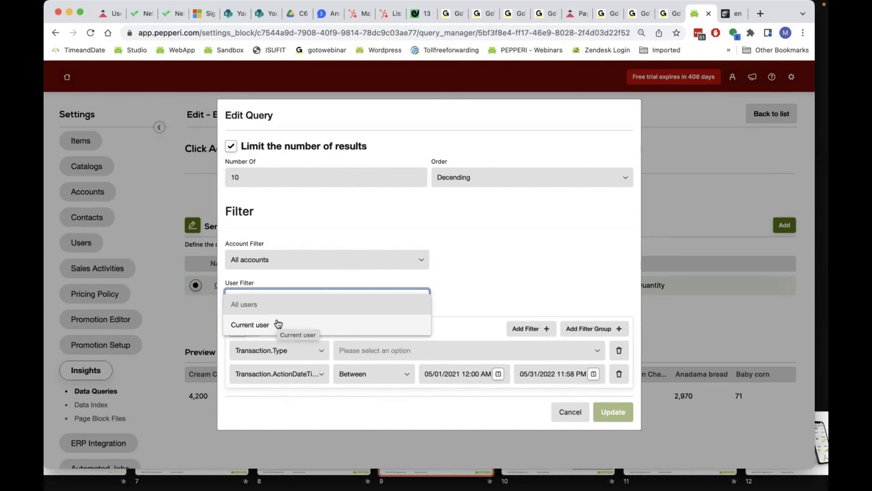
pyautogui.click(292, 288)
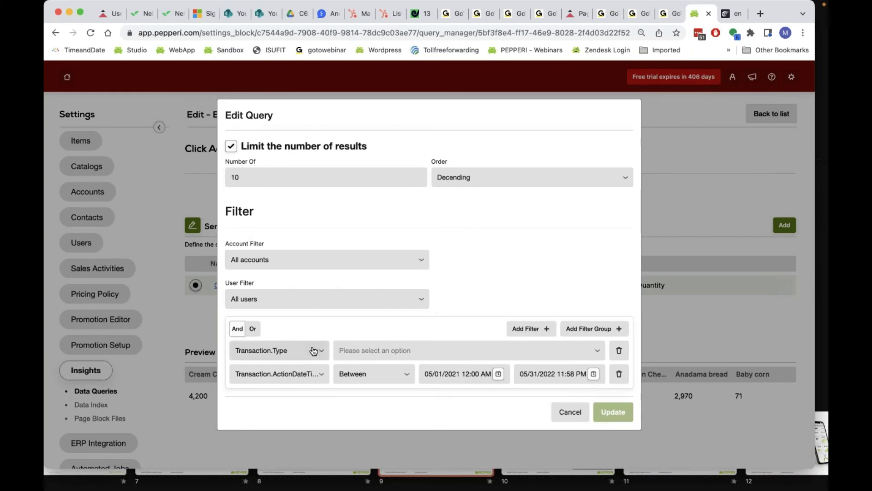
# Review the selectable values of the Transaction.Type filter, ticking Sales Order and clearing it again.
pyautogui.click(380, 350)
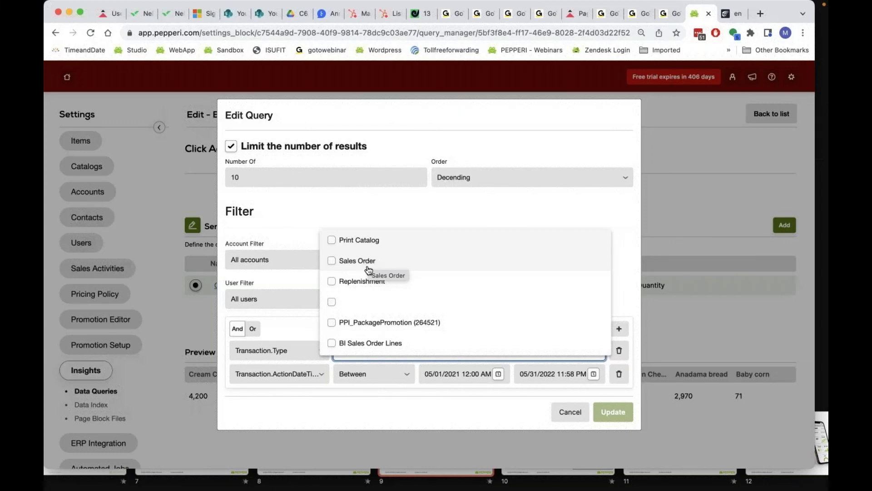
pyautogui.scroll(-3, 360, 304)
pyautogui.scroll(3, 360, 303)
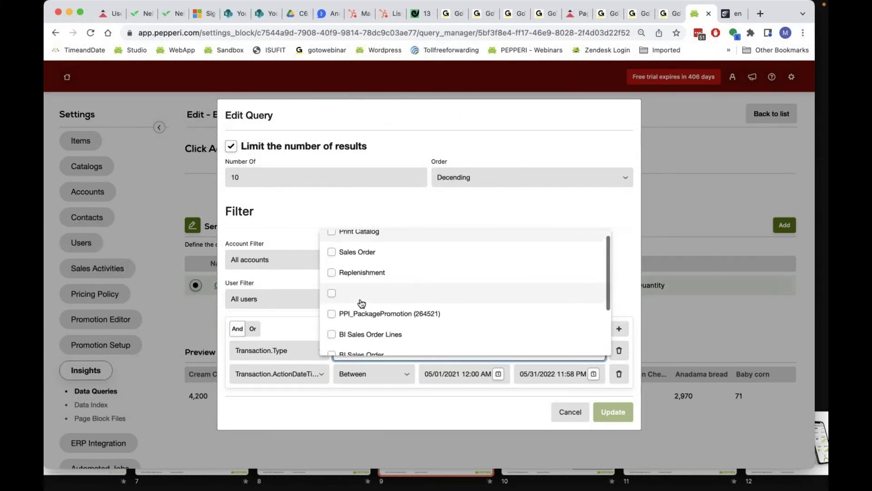
pyautogui.click(334, 255)
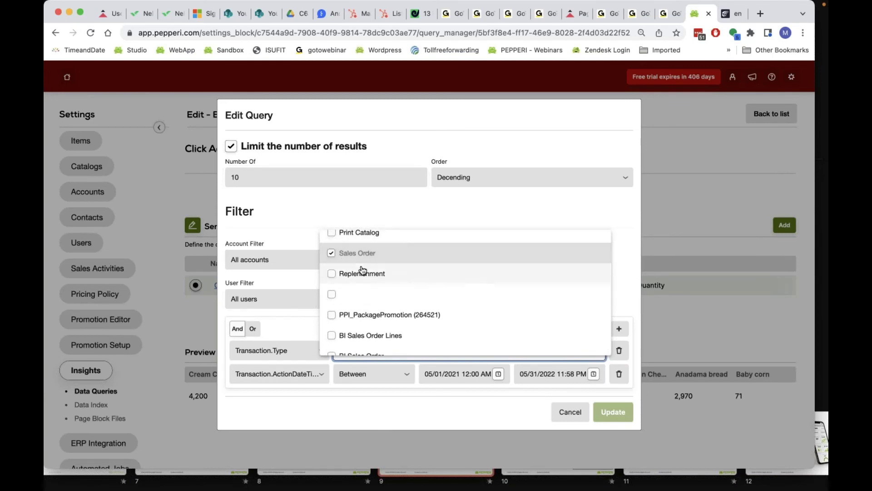
pyautogui.click(332, 255)
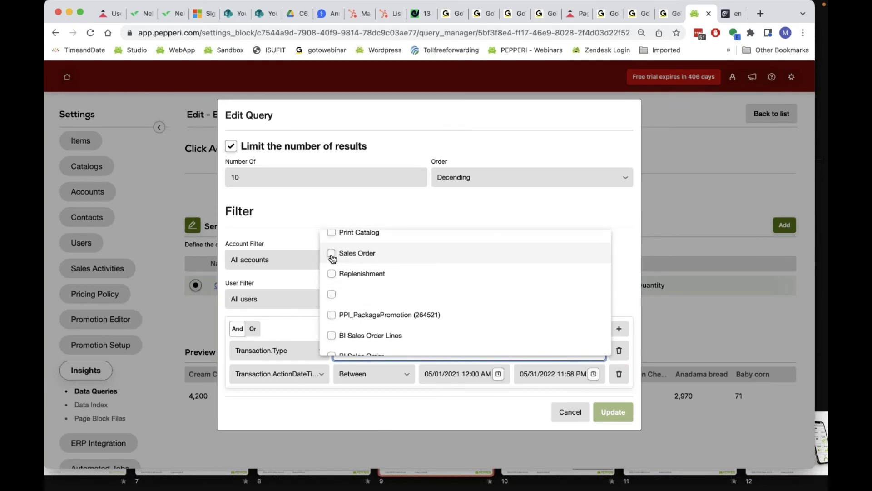
pyautogui.scroll(-3, 397, 321)
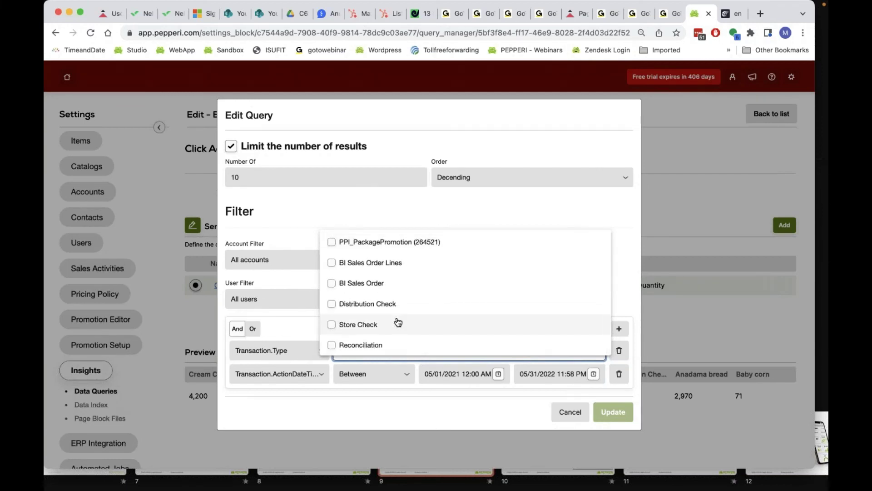
pyautogui.click(307, 327)
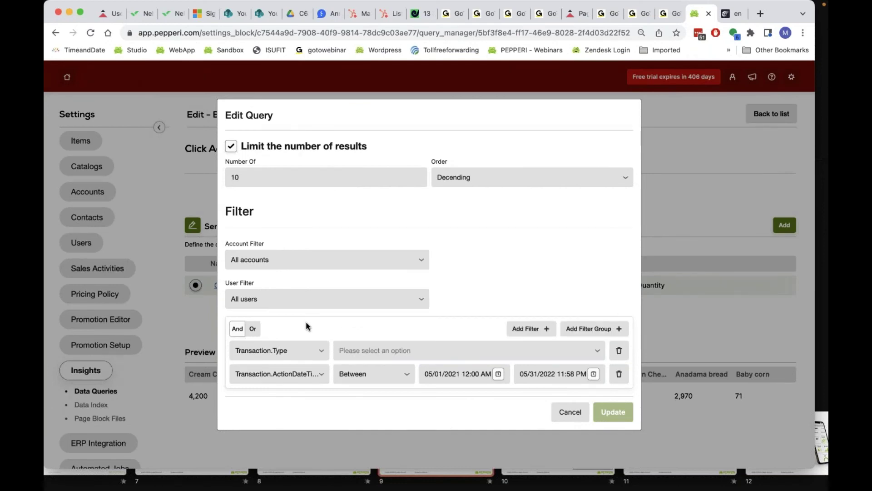
# Review the series settings and the Transaction.ActionDateTime filter's available fields and date operators, keeping Between.
pyautogui.scroll(10, 308, 327)
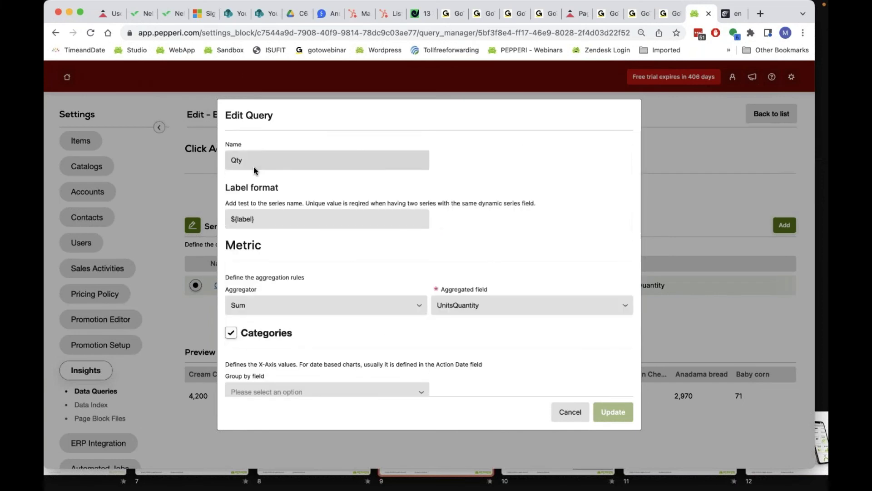
pyautogui.scroll(-1, 336, 245)
pyautogui.scroll(-10, 334, 245)
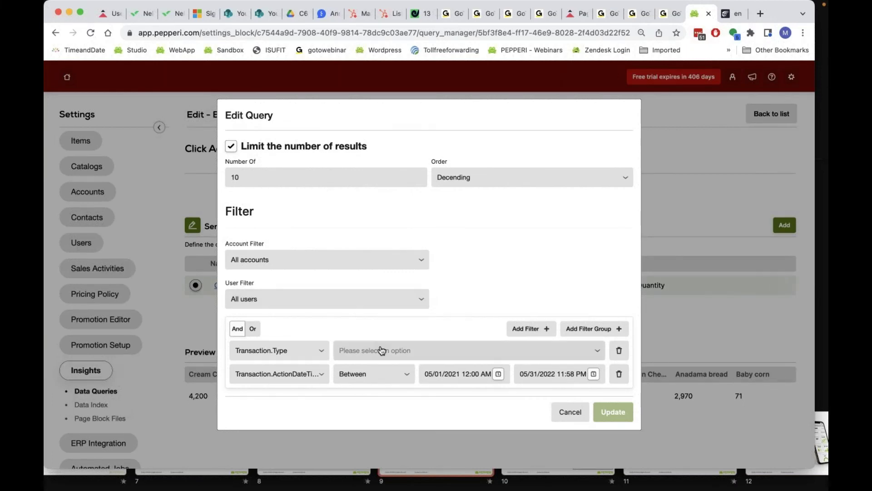
pyautogui.click(303, 371)
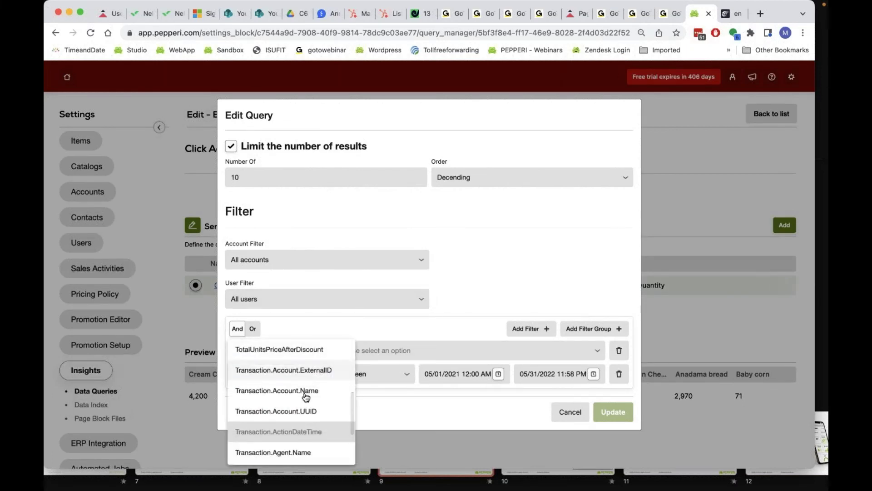
pyautogui.click(315, 440)
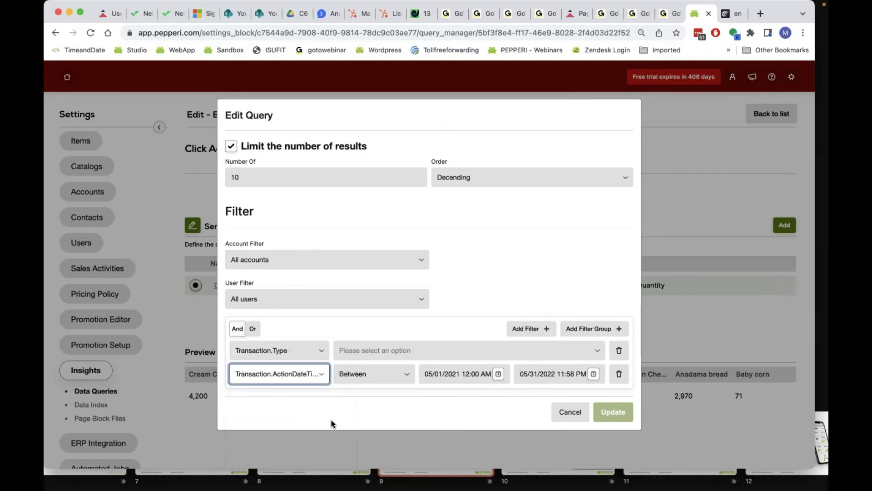
pyautogui.click(377, 378)
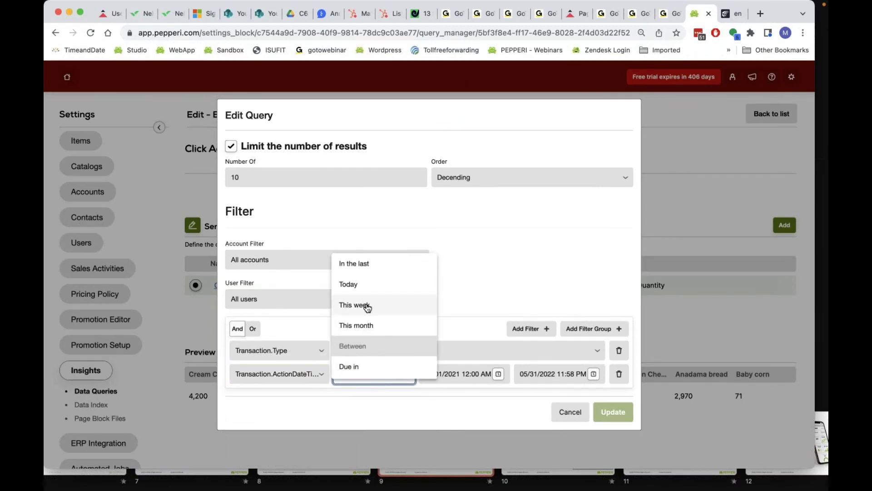
pyautogui.scroll(-3, 368, 308)
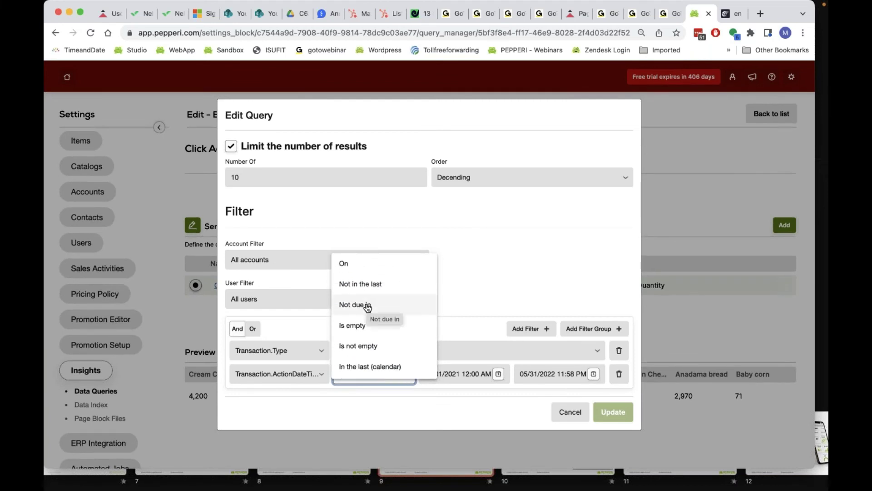
pyautogui.scroll(-1, 366, 307)
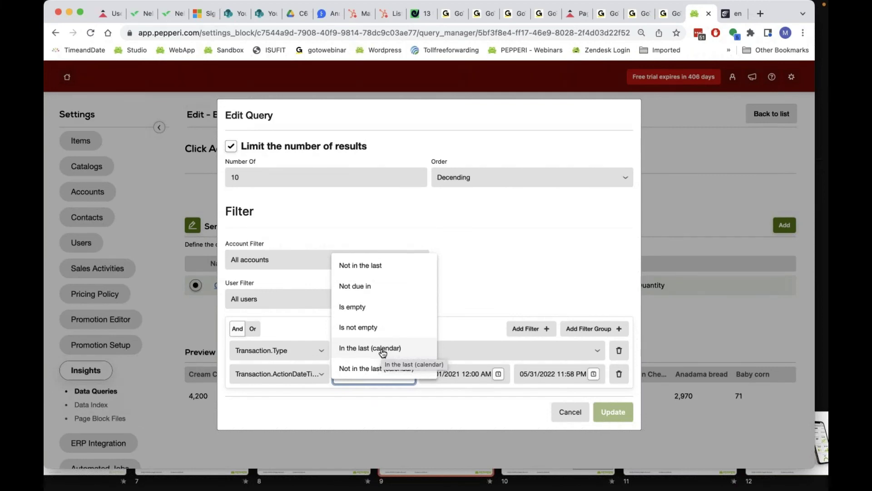
pyautogui.click(487, 293)
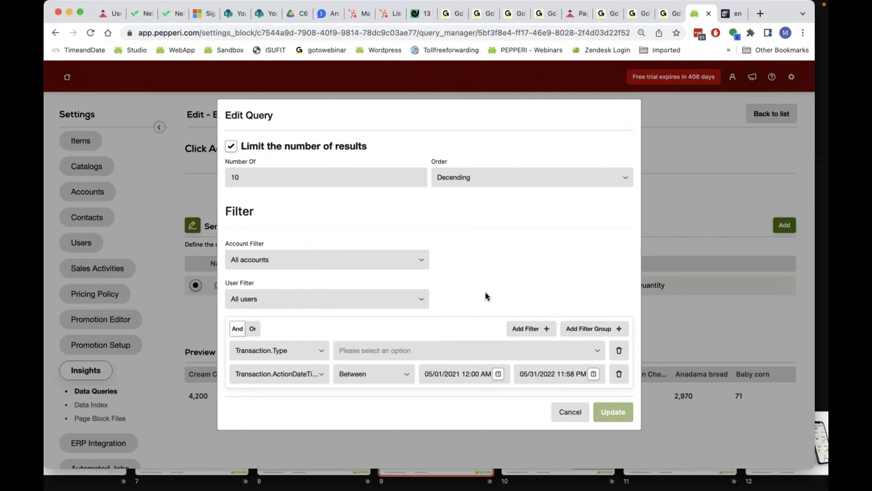
# Discard the edits to the Qty series and return to the list of data queries.
pyautogui.click(571, 412)
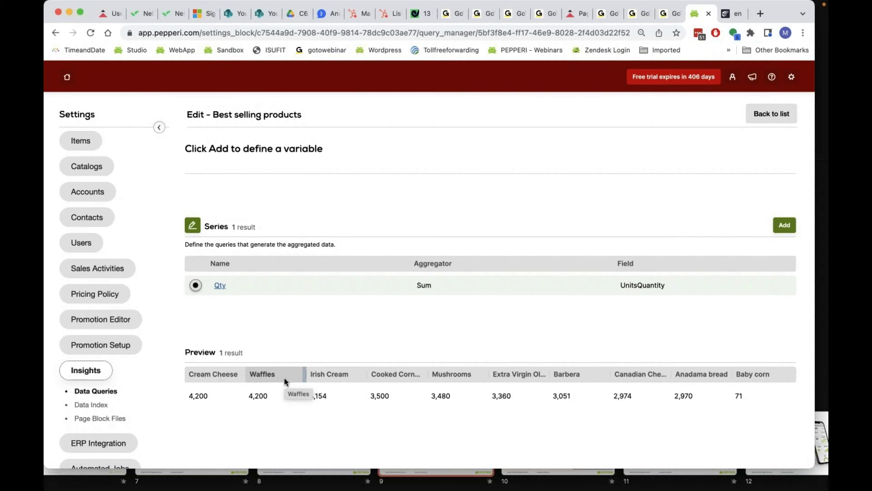
pyautogui.scroll(2, 274, 318)
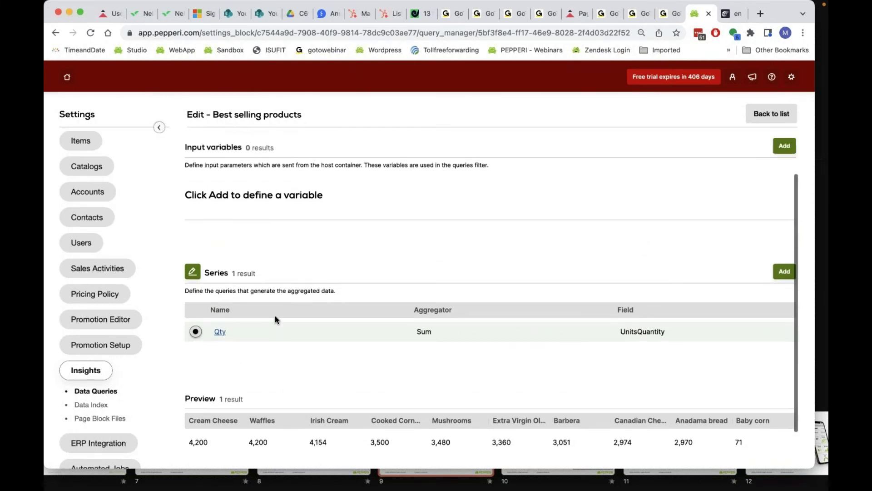
pyautogui.scroll(2, 274, 318)
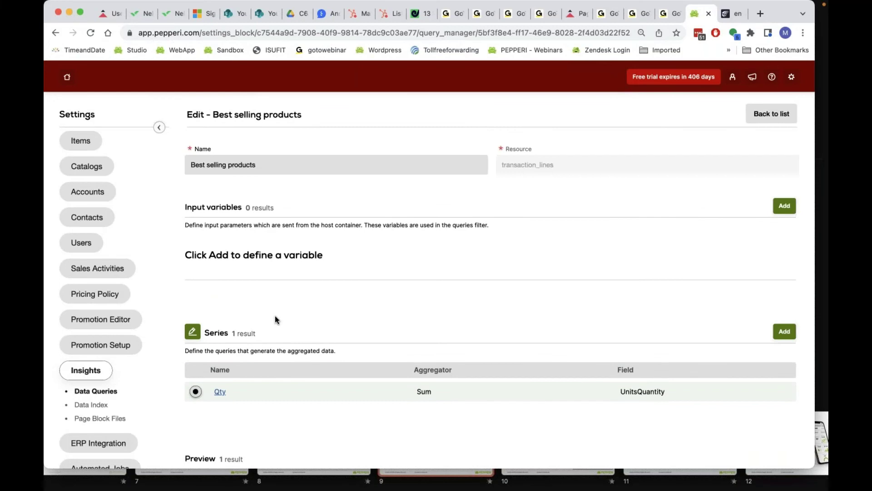
pyautogui.click(774, 113)
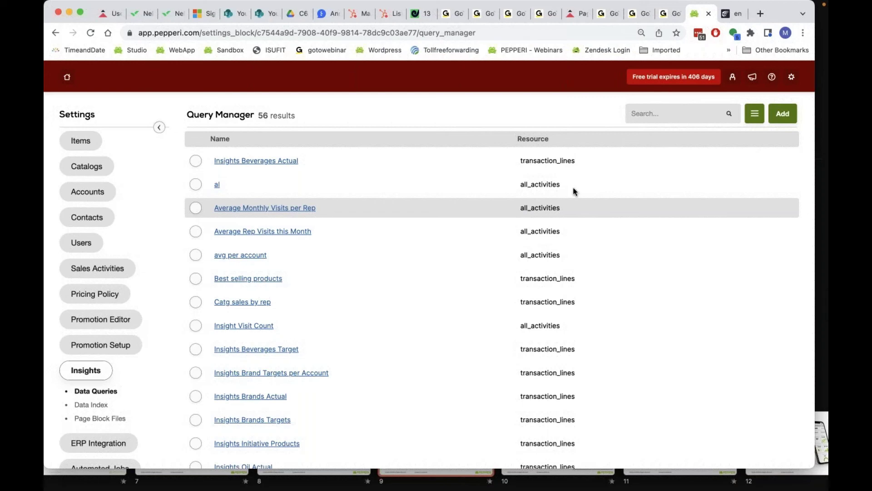
# Open the Dashboard page for editing from the Page Builder's list of pages.
pyautogui.scroll(3, 118, 253)
pyautogui.click(88, 181)
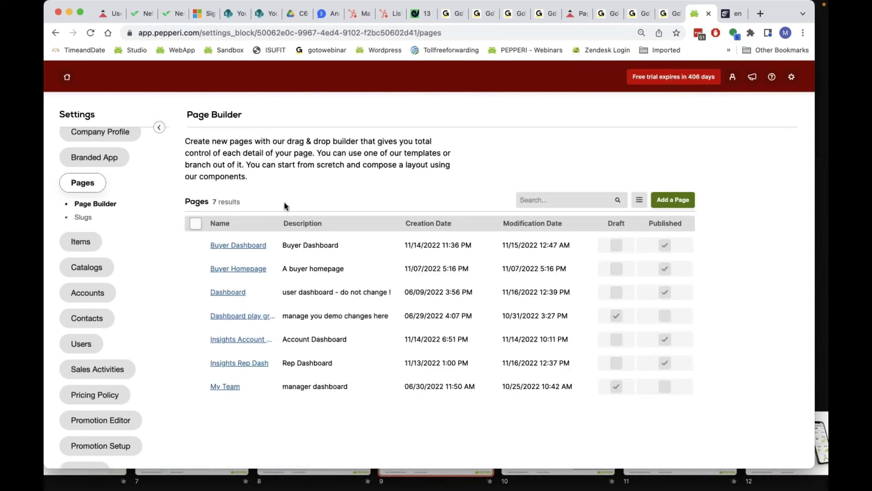
pyautogui.click(238, 341)
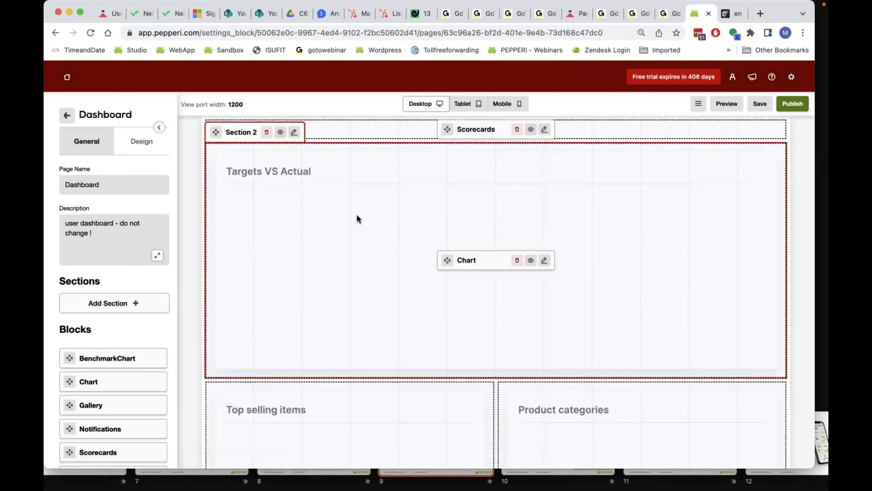
# Open the Top selling items chart's content settings and review the data queries it can use.
pyautogui.scroll(-5, 356, 215)
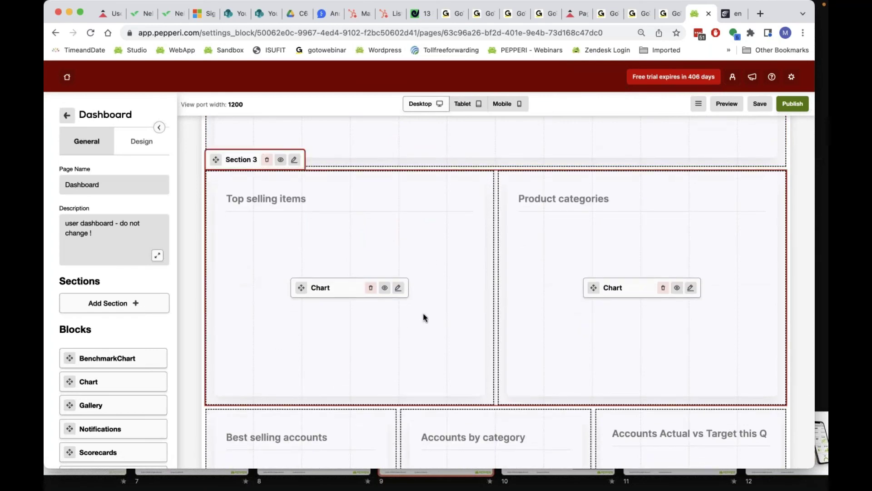
pyautogui.click(398, 288)
pyautogui.click(144, 150)
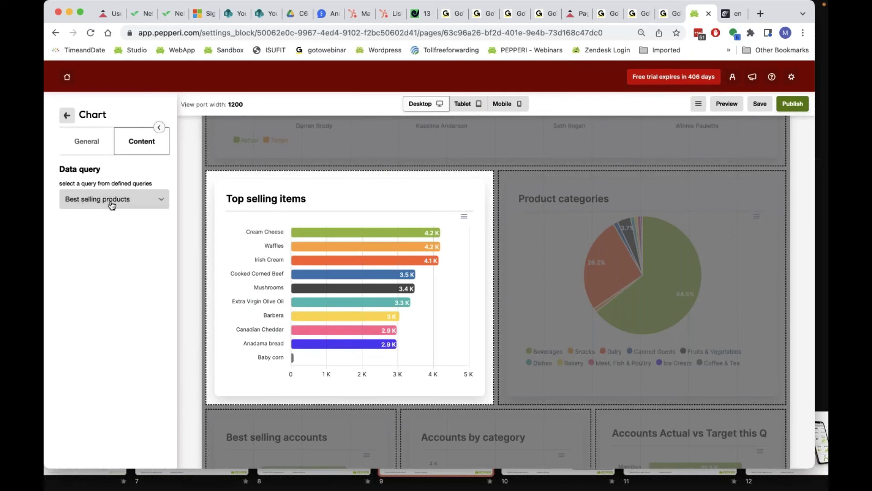
pyautogui.click(111, 205)
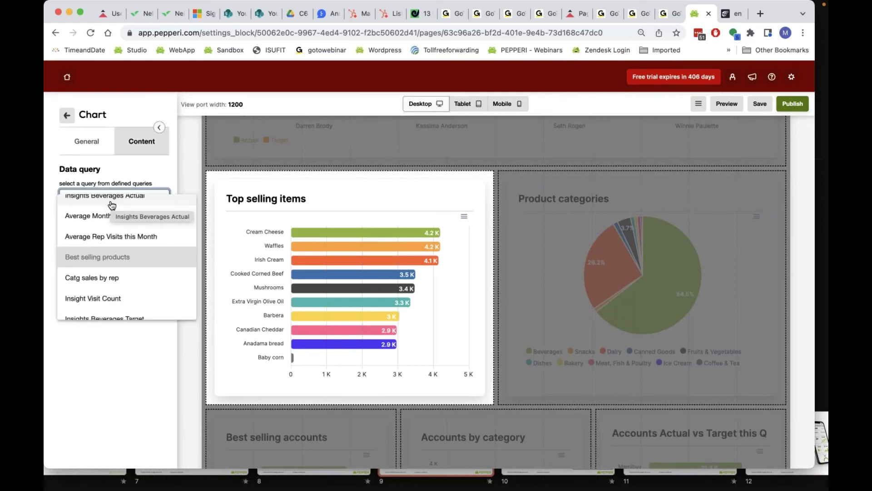
pyautogui.click(126, 362)
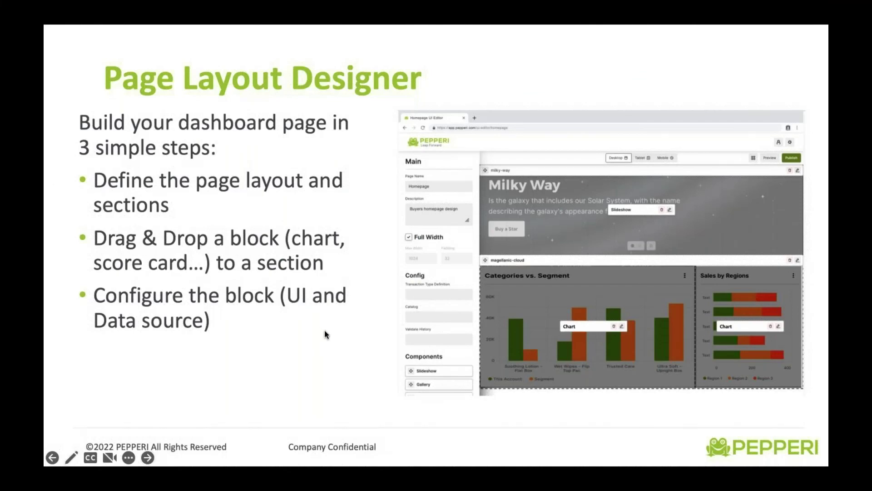
pyautogui.press('Right')
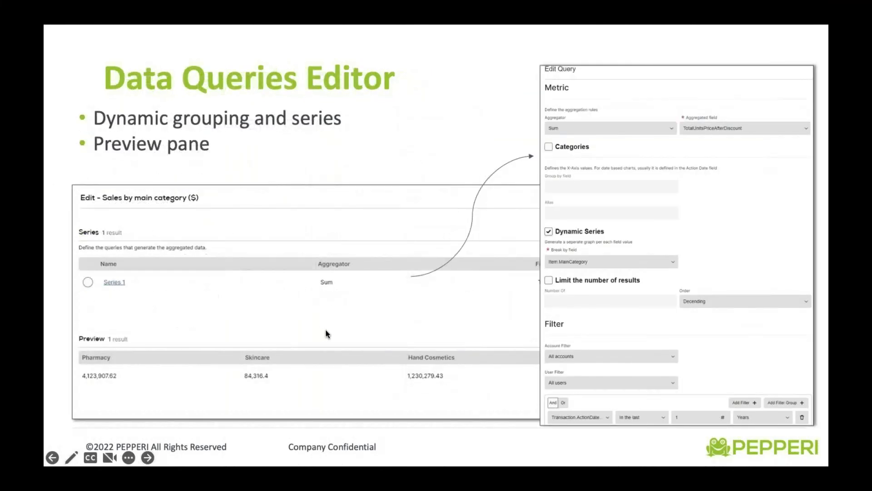
pyautogui.press('Right')
pyautogui.press('Right')
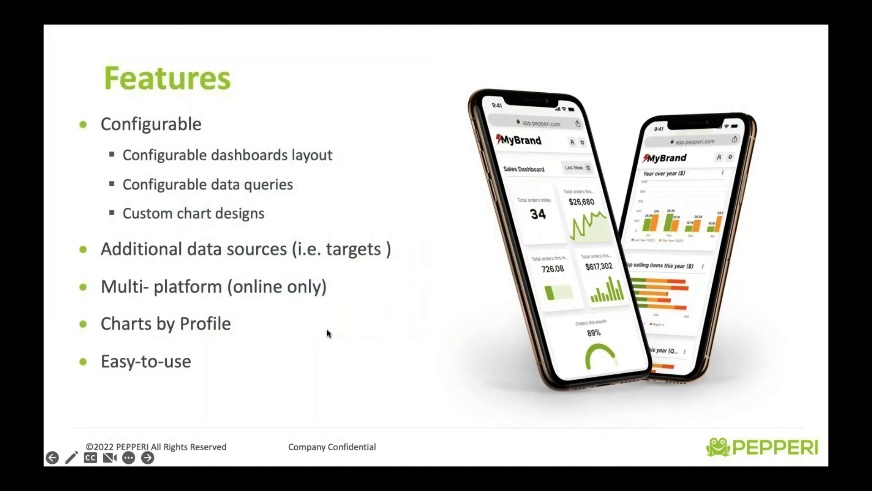